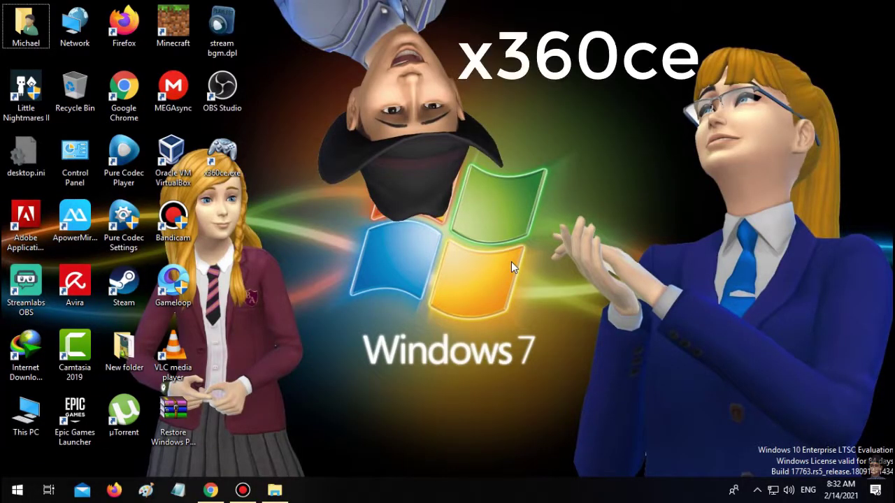
Select the x360ce.exe icon on the Windows desktop.
click(238, 160)
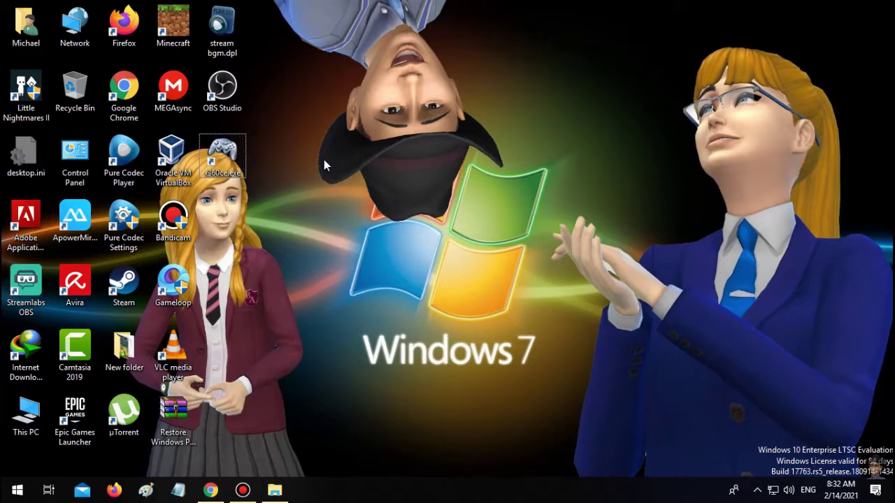
Launch x360ce, verify the Issues tab shows no problems, and go back to Controller 1.
click(239, 150)
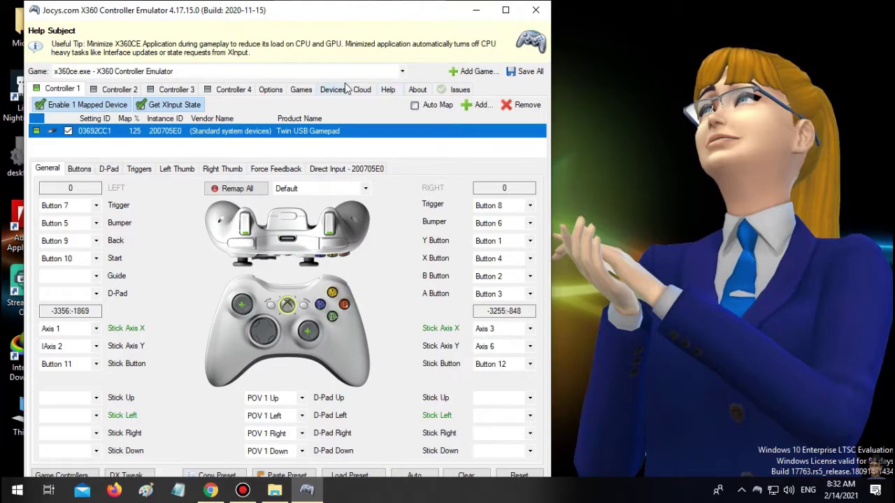
click(456, 91)
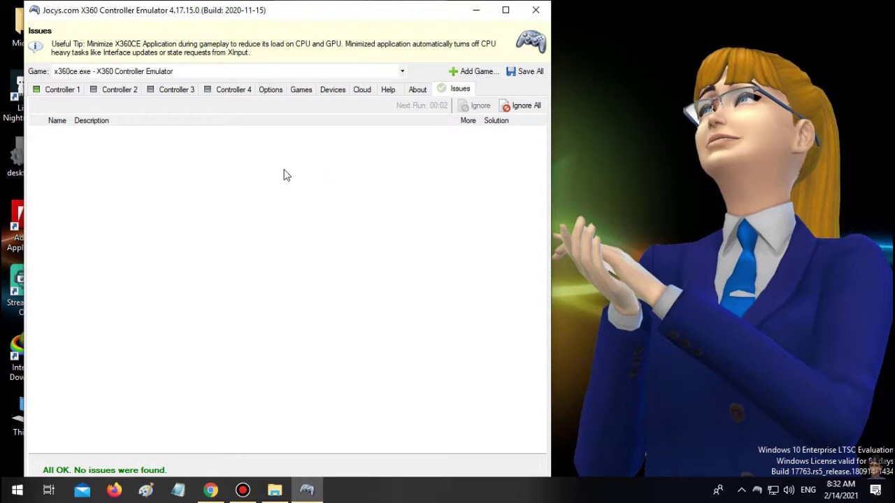
click(53, 90)
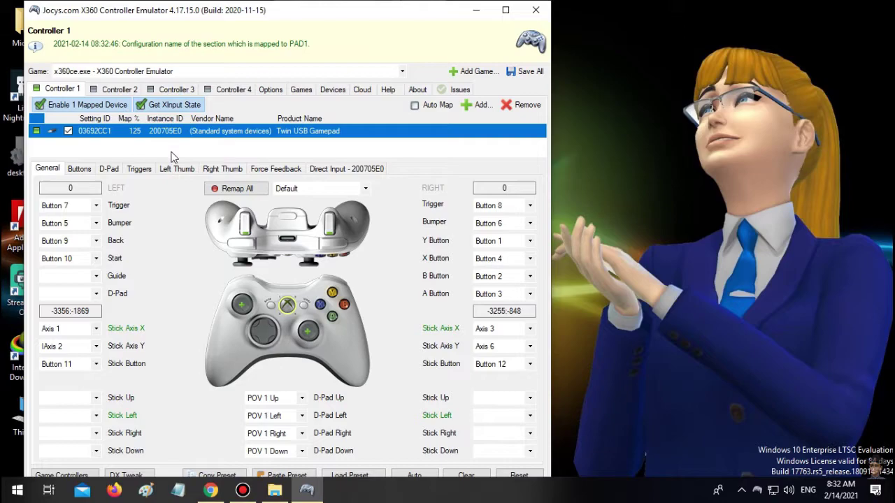
Add the Twin USB Gamepad to Controller 1 through the Map Device To Controller dialog.
click(472, 106)
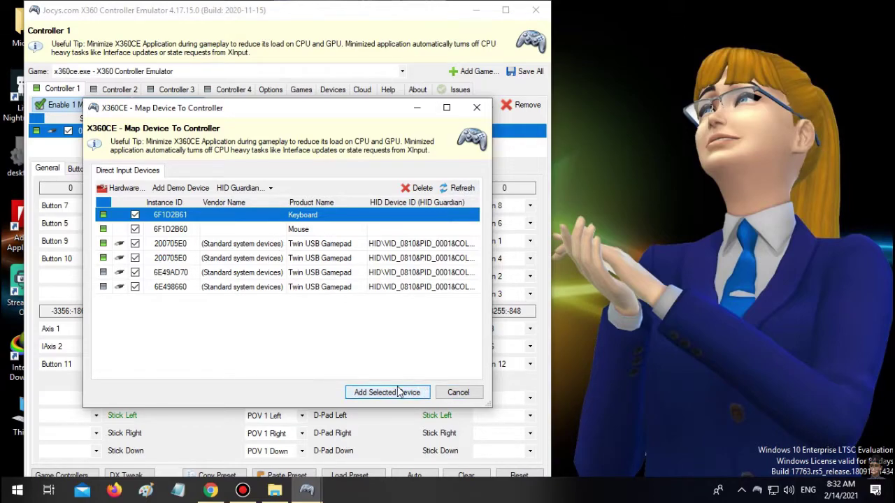
click(460, 394)
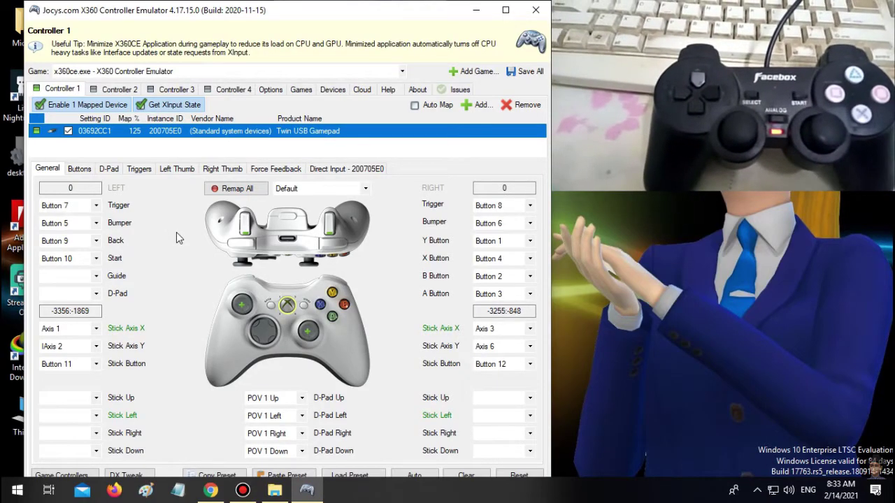
Drag the x360ce window rightward to uncover the desktop icons.
drag(324, 15, 499, 14)
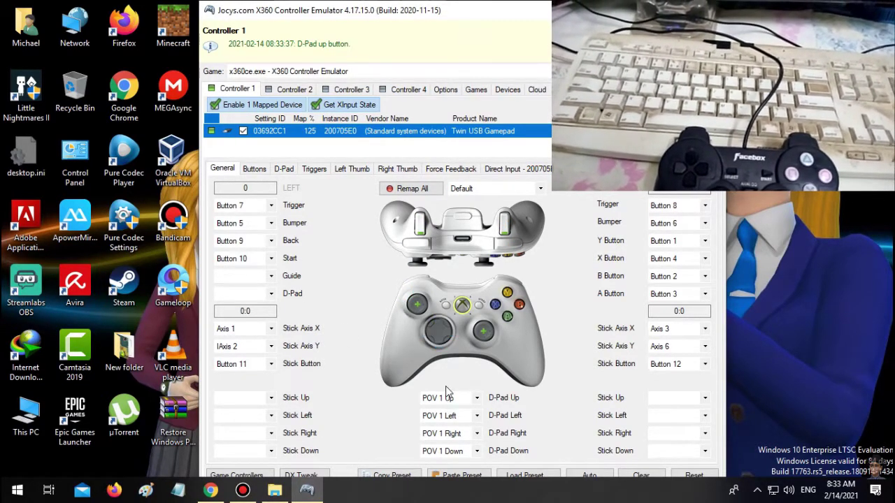
Run Remap All and press each requested gamepad button and stick in turn.
click(426, 330)
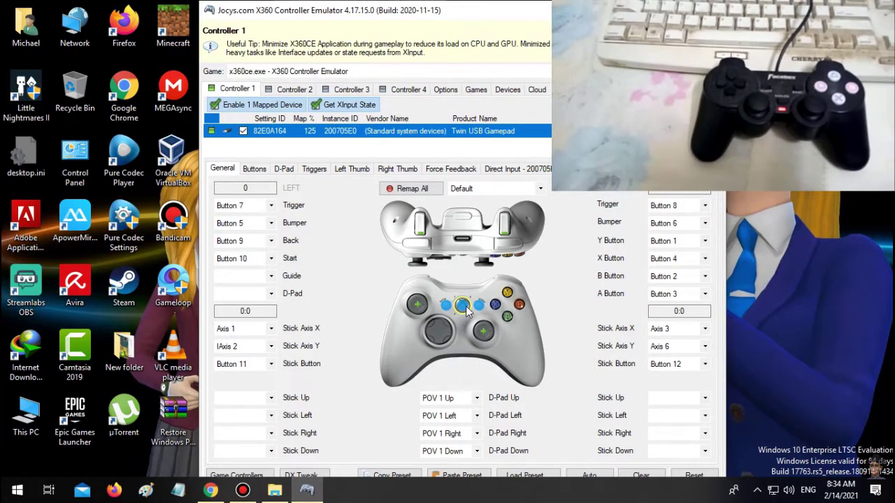
Launch Minecraft from its Start menu tile.
click(16, 490)
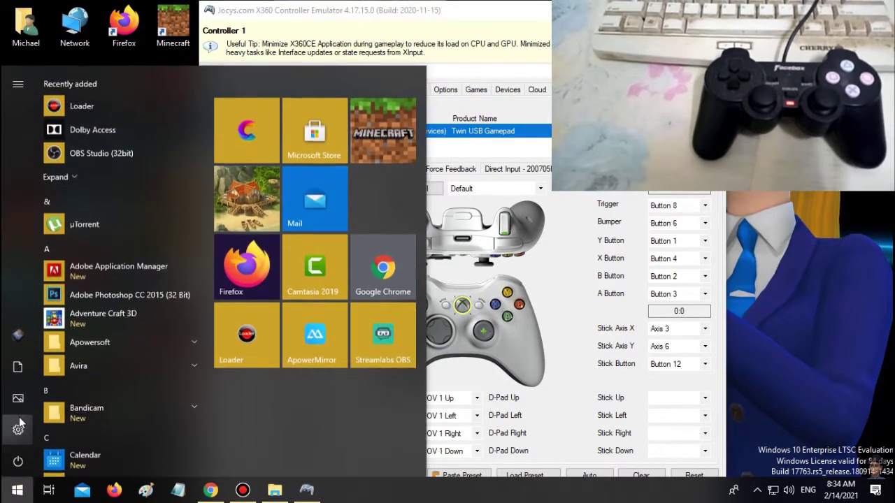
click(376, 143)
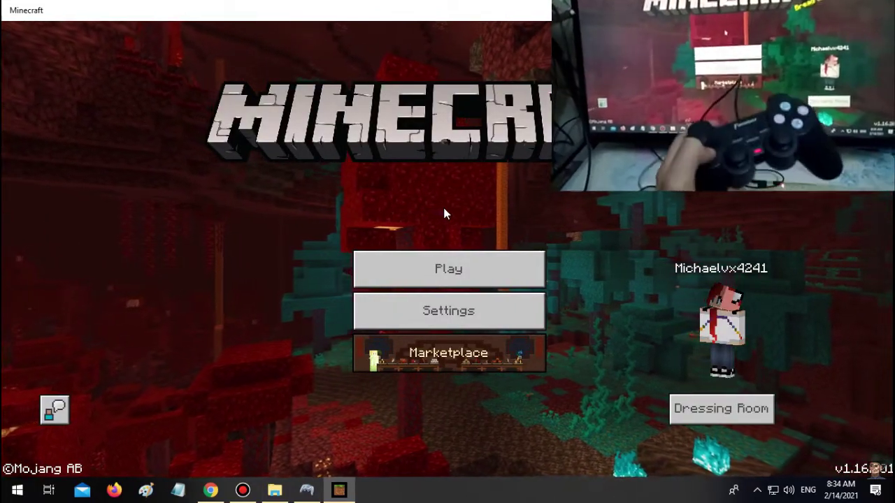
Move through Minecraft's title menu with the D-pad and choose Play.
key(Down)
key(Down)
key(Down)
key(Up)
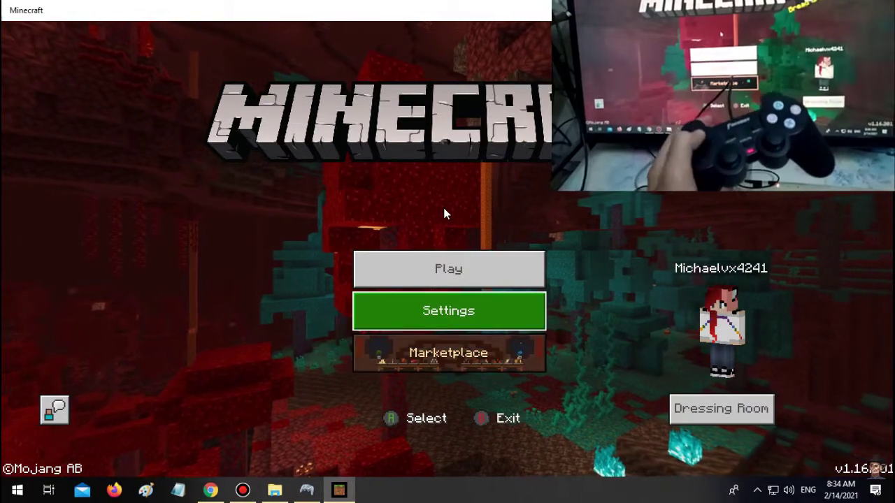
key(Up)
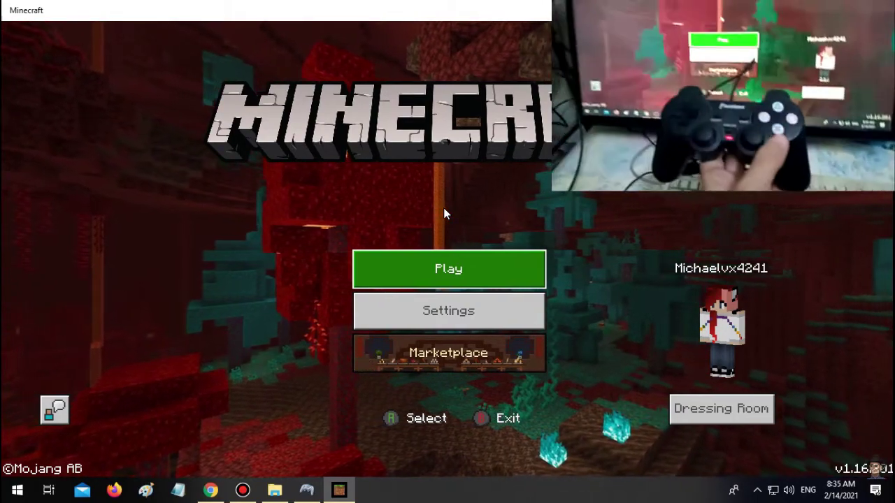
key(Return)
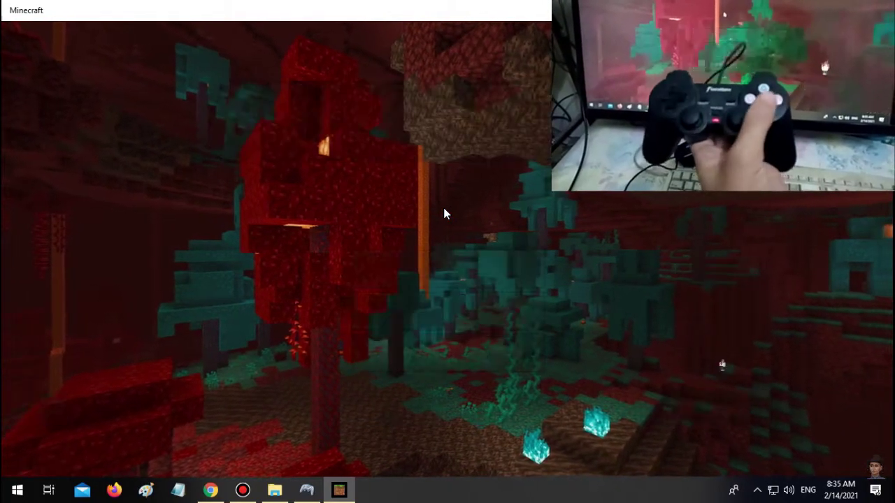
Load the playground Survival world and proceed past the 'Online play is not rated' notice.
key(Down)
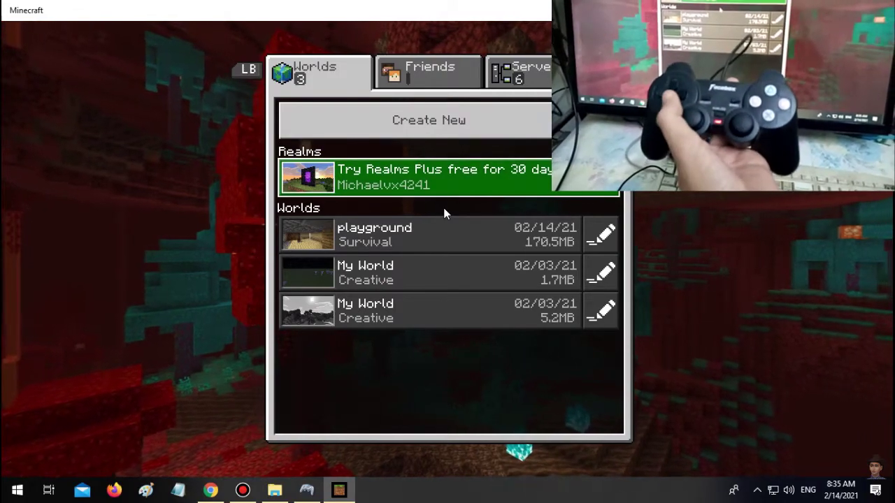
key(Down)
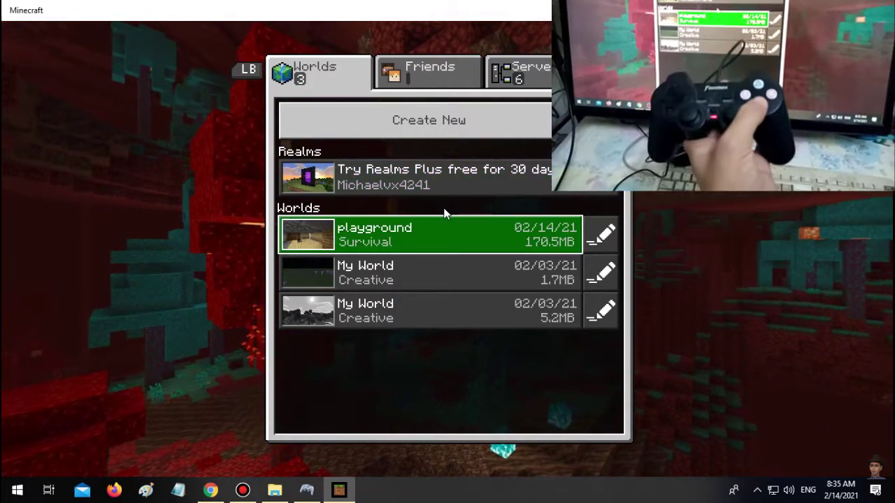
key(Return)
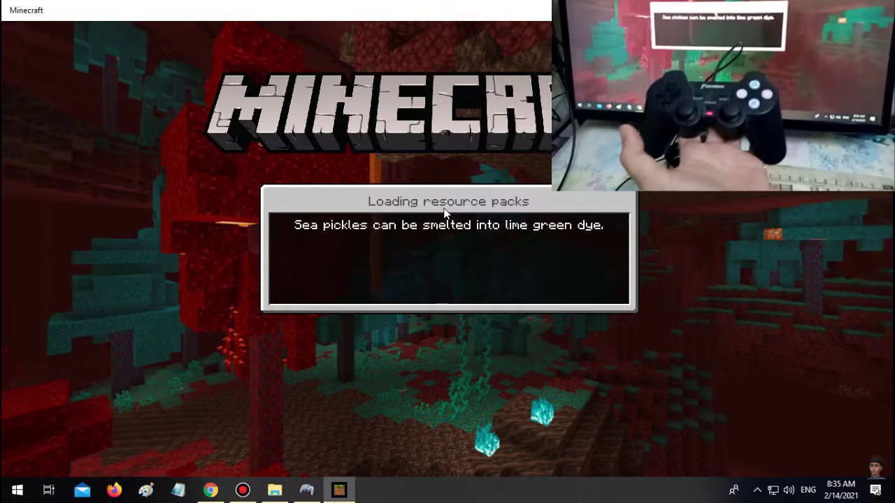
key(Down)
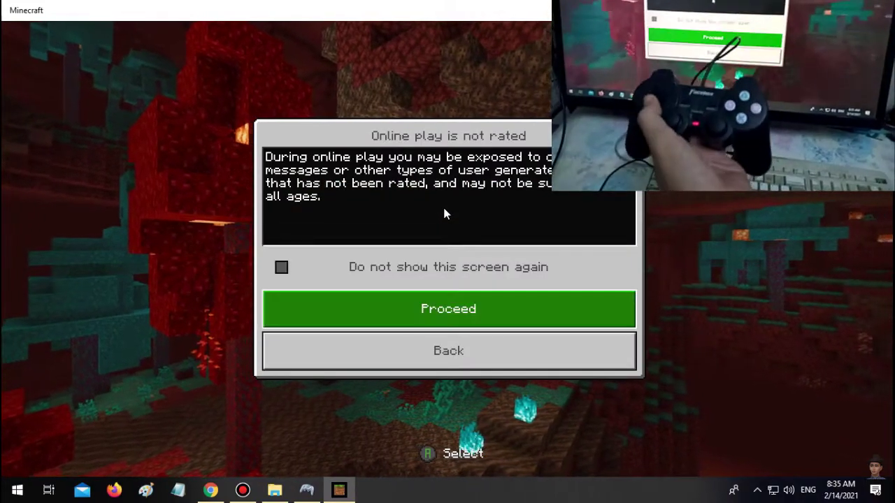
key(Return)
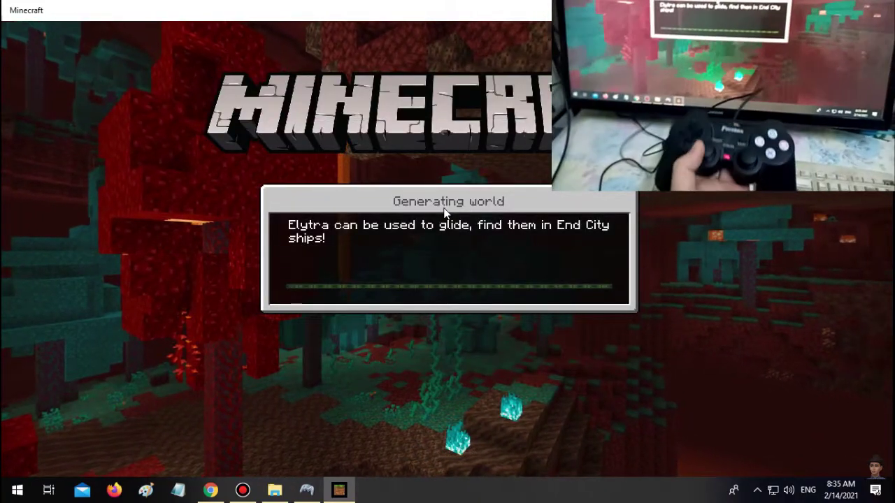